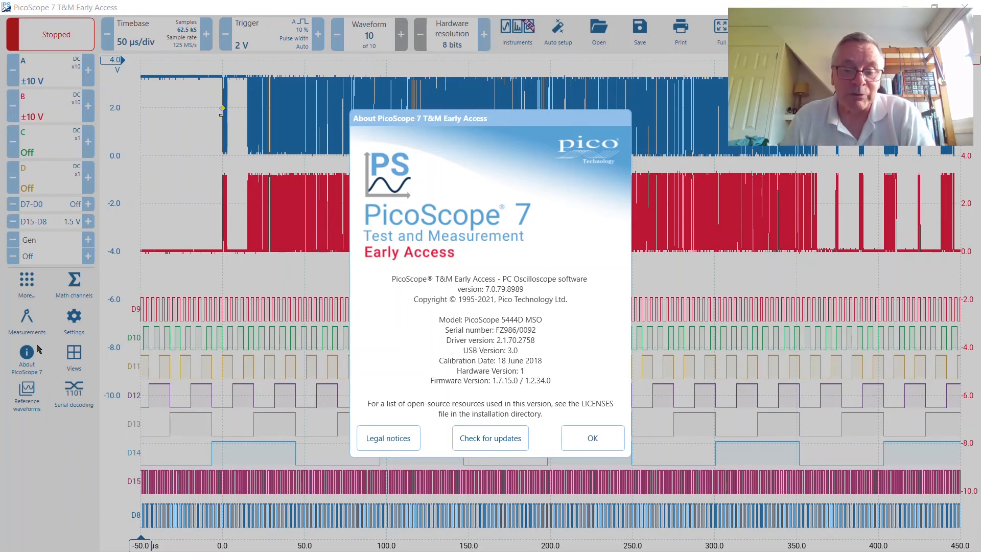
Display the software's version and connected device information.
{"action": "left_click", "coordinate": [37, 349]}
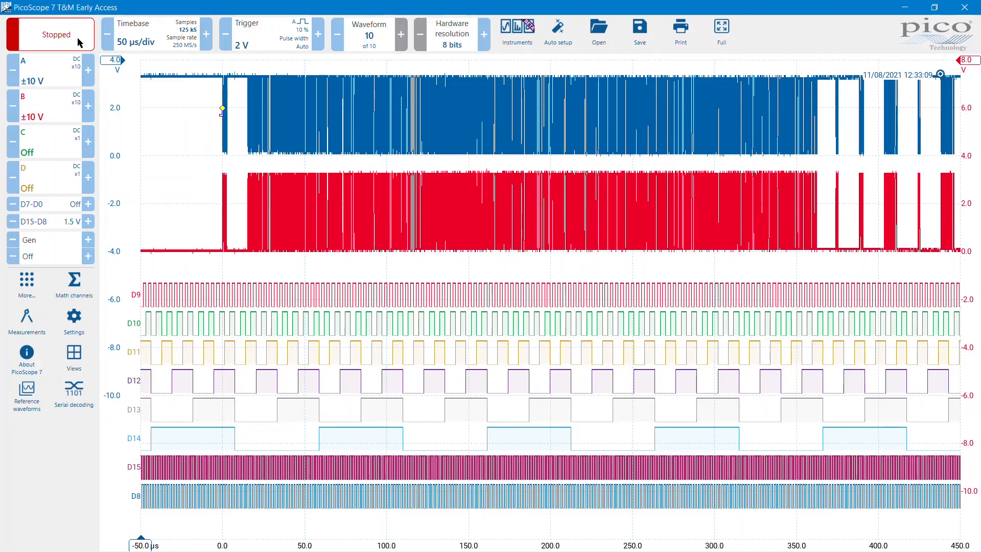
Start and stop the waveform capture a few times, leaving it running.
{"action": "left_click", "coordinate": [78, 42]}
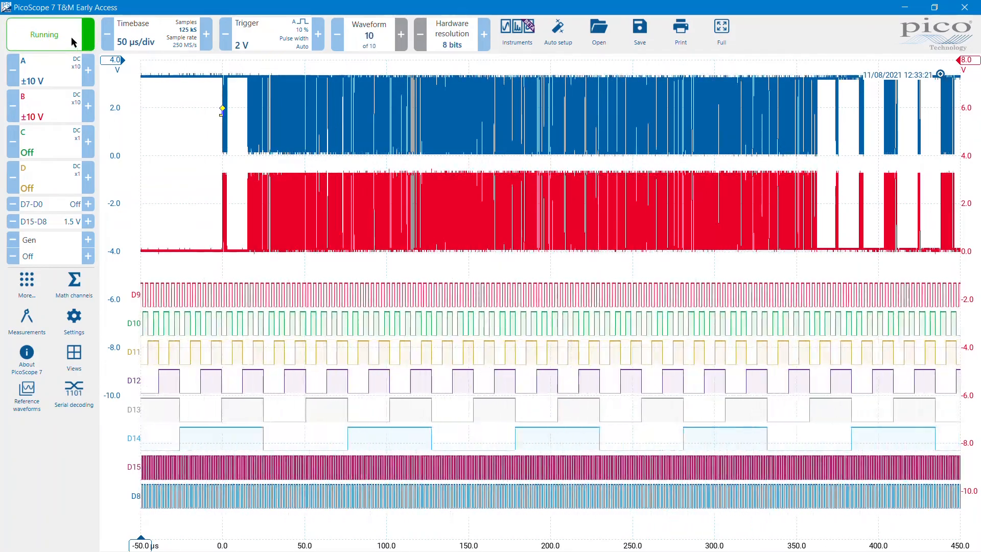
{"action": "left_click", "coordinate": [72, 39]}
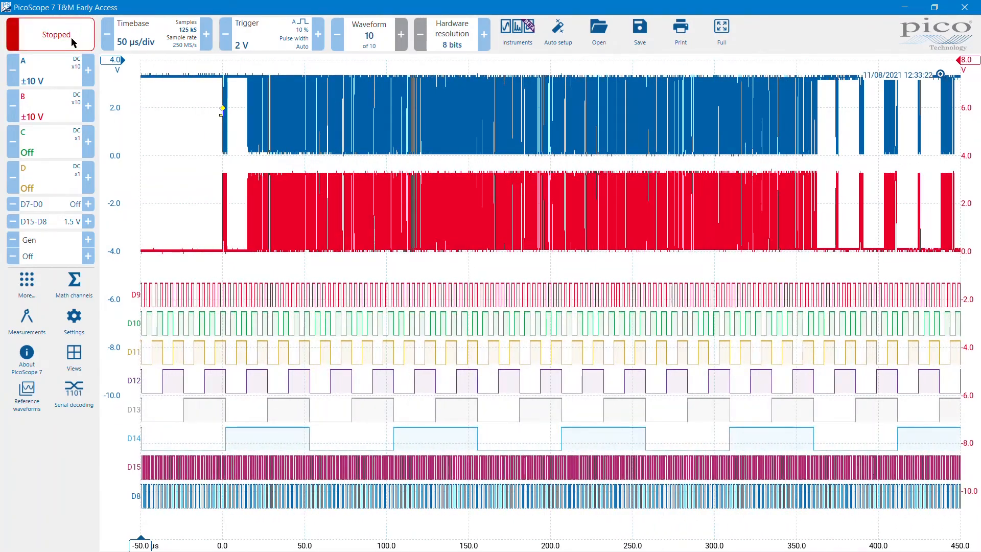
{"action": "left_click", "coordinate": [72, 38]}
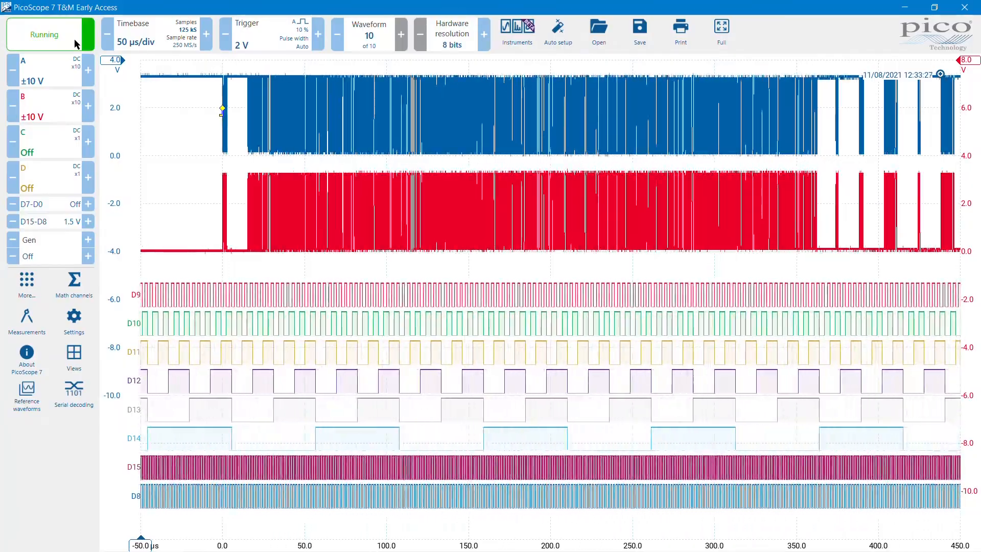
{"action": "left_click", "coordinate": [77, 39]}
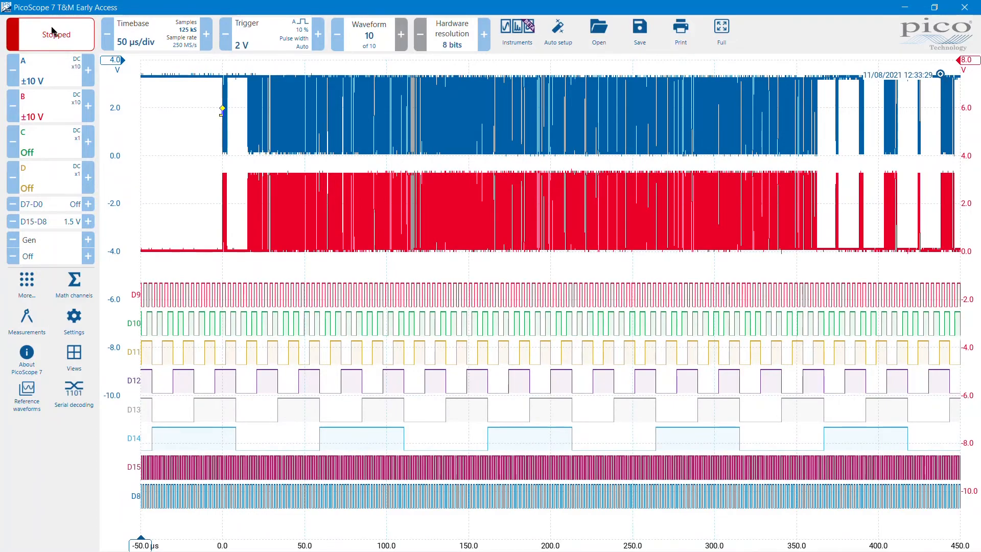
{"action": "left_click", "coordinate": [57, 35]}
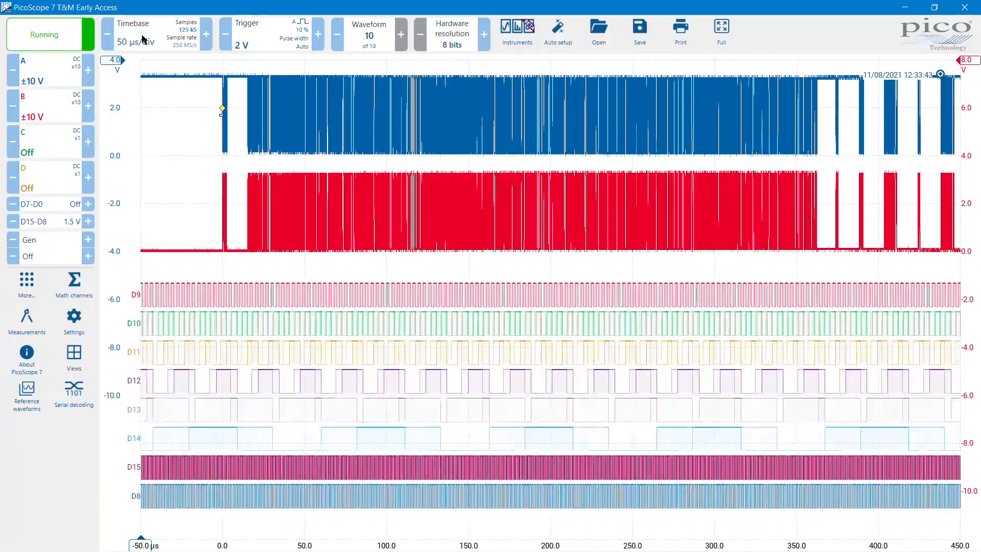
Shorten the timebase step by step to 2 µs/div.
{"action": "left_click", "coordinate": [107, 34]}
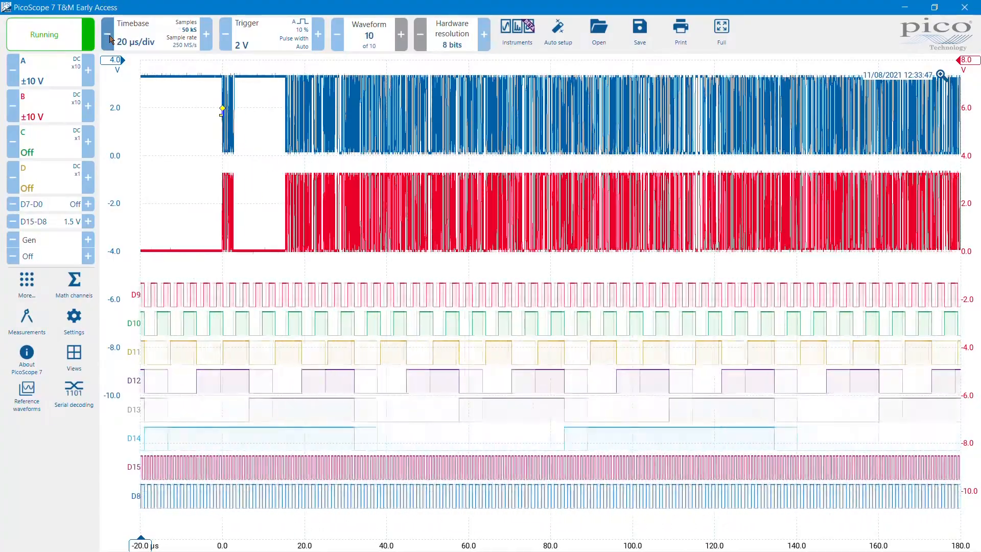
{"action": "left_click", "coordinate": [108, 36]}
{"action": "left_click", "coordinate": [108, 35]}
{"action": "left_click", "coordinate": [110, 38]}
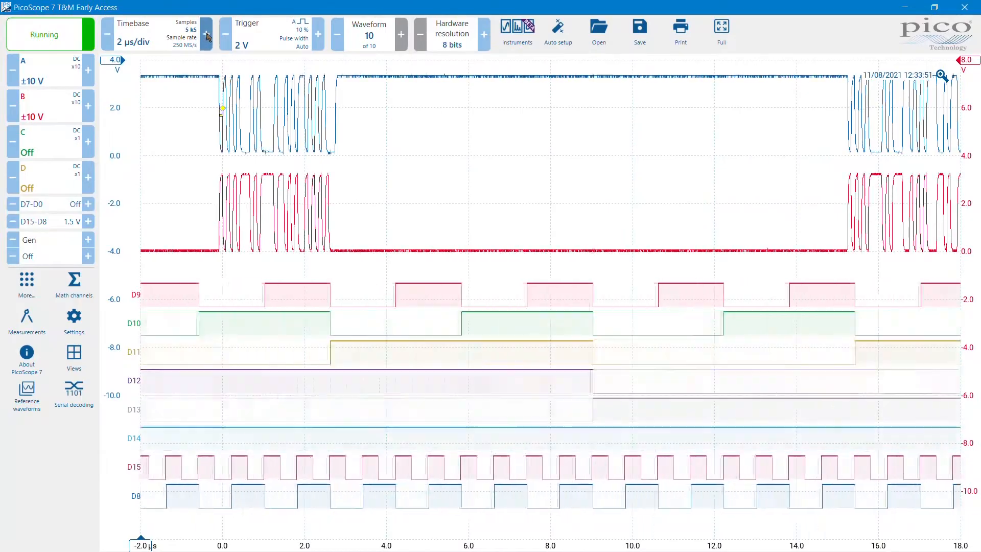
Lengthen the timebase step by step to 100 µs/div and return it to 50 µs/div.
{"action": "left_click", "coordinate": [207, 35]}
{"action": "left_click", "coordinate": [207, 35]}
{"action": "left_click", "coordinate": [206, 35]}
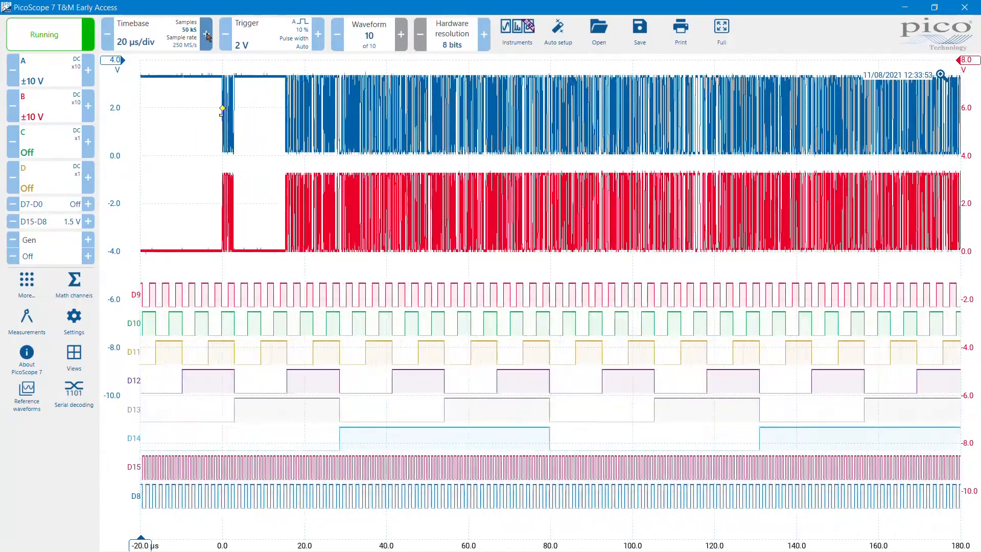
{"action": "left_click", "coordinate": [207, 34]}
{"action": "left_click", "coordinate": [207, 35]}
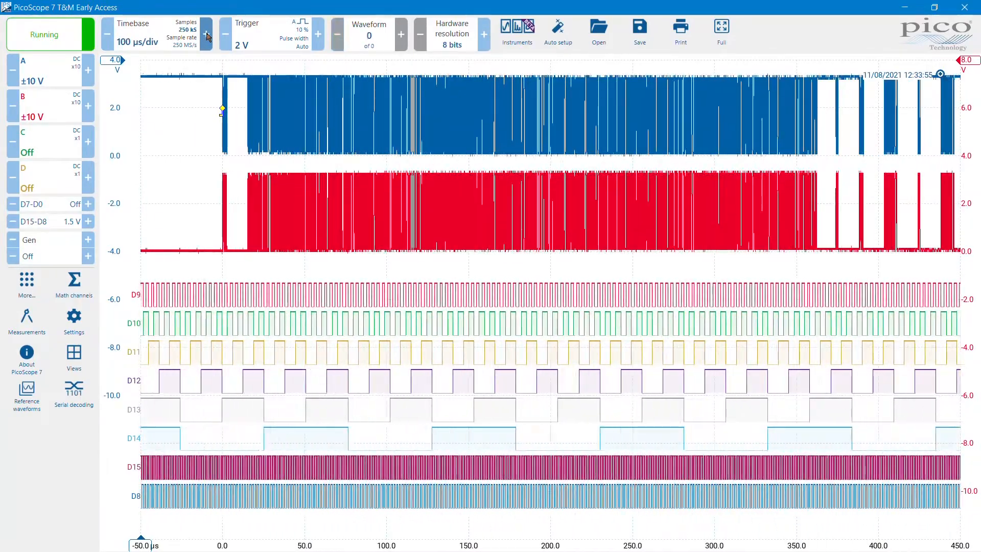
{"action": "left_click", "coordinate": [107, 34]}
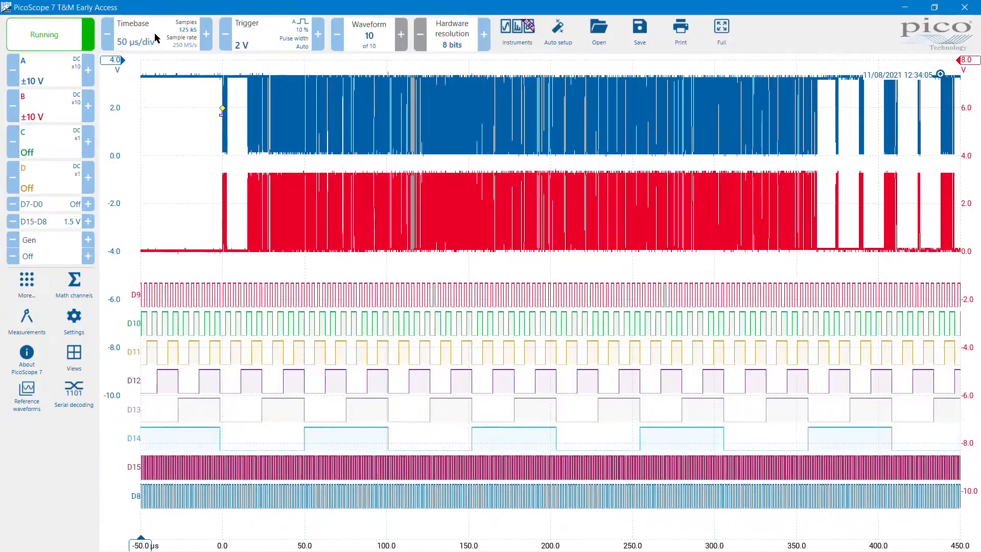
Review the full list of timebase values and the sampling options, leaving the timebase at 50 µs/div.
{"action": "left_click", "coordinate": [155, 37]}
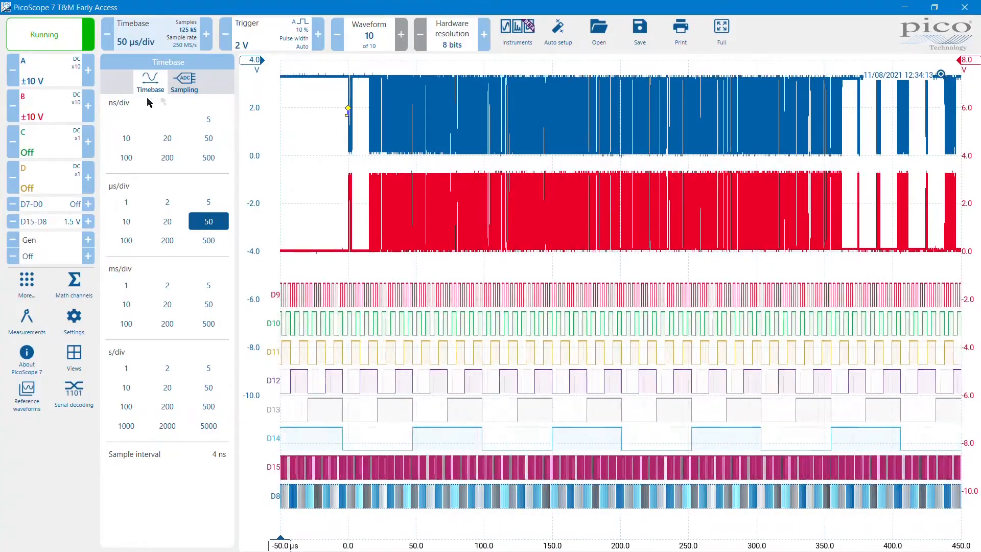
{"action": "left_click", "coordinate": [182, 83]}
{"action": "left_click", "coordinate": [151, 84]}
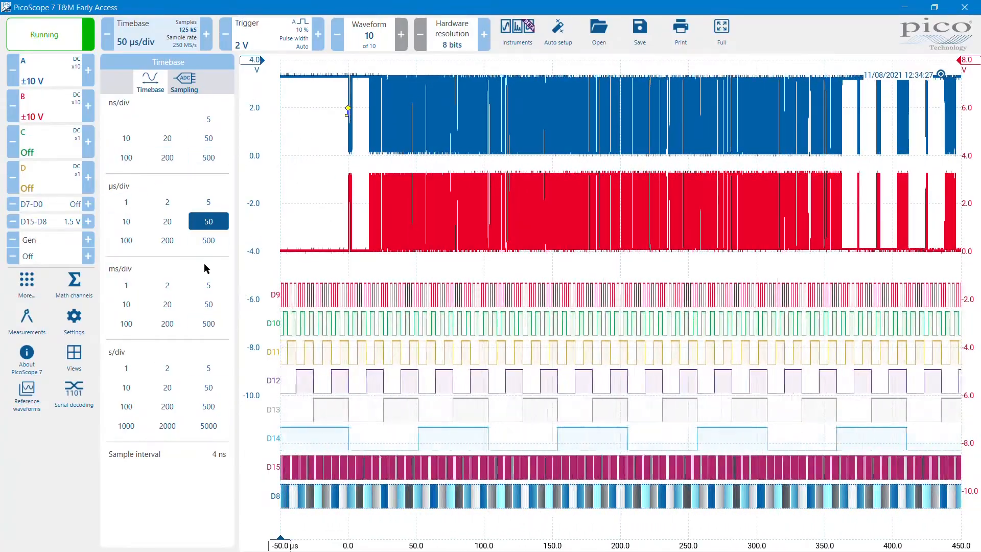
{"action": "left_click", "coordinate": [309, 137]}
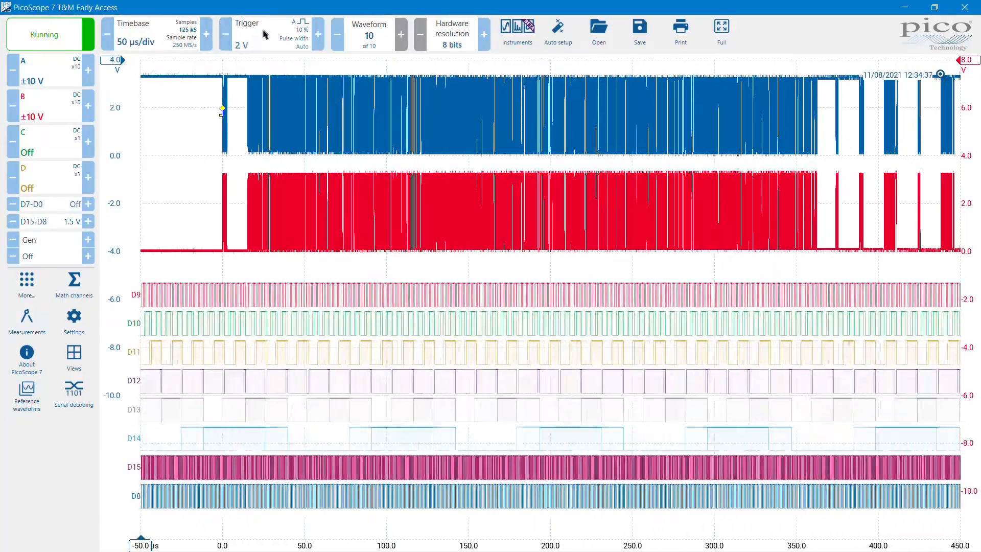
Lower the trigger level to 900 mV and raise it back to 2 V.
{"action": "left_click", "coordinate": [229, 39]}
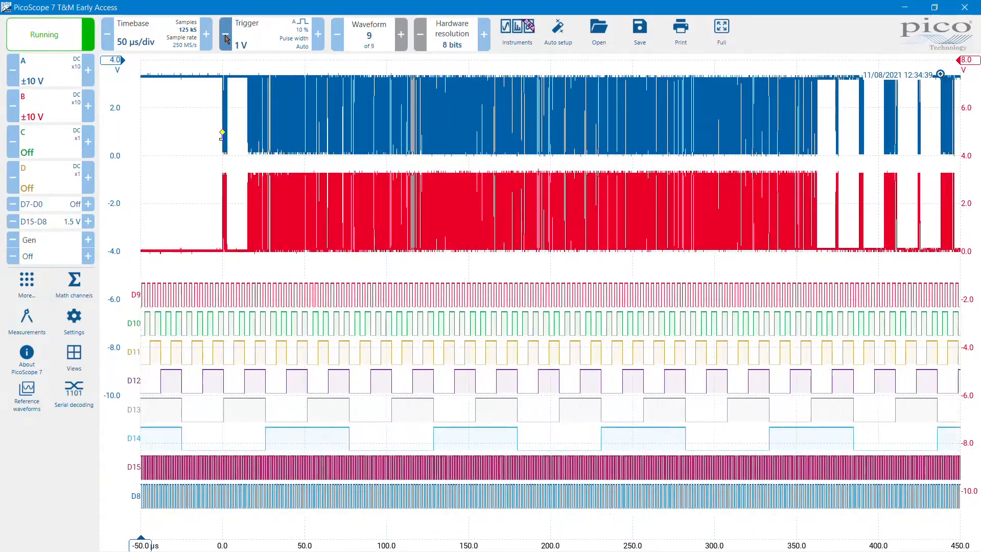
{"action": "left_click", "coordinate": [226, 39]}
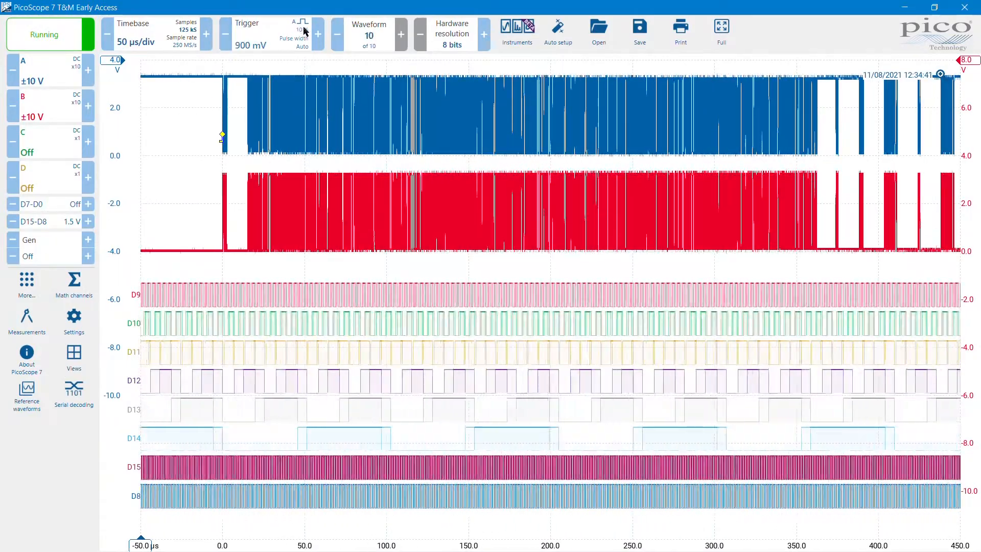
{"action": "left_click", "coordinate": [318, 33]}
{"action": "left_click", "coordinate": [319, 34]}
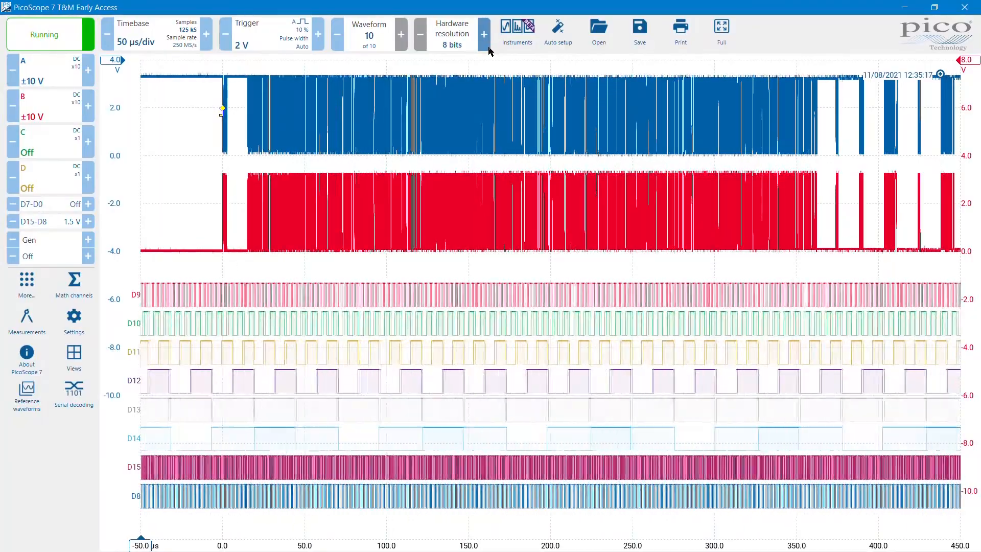
Review the available instrument modes and the recent files without switching mode or opening a file.
{"action": "left_click", "coordinate": [515, 35]}
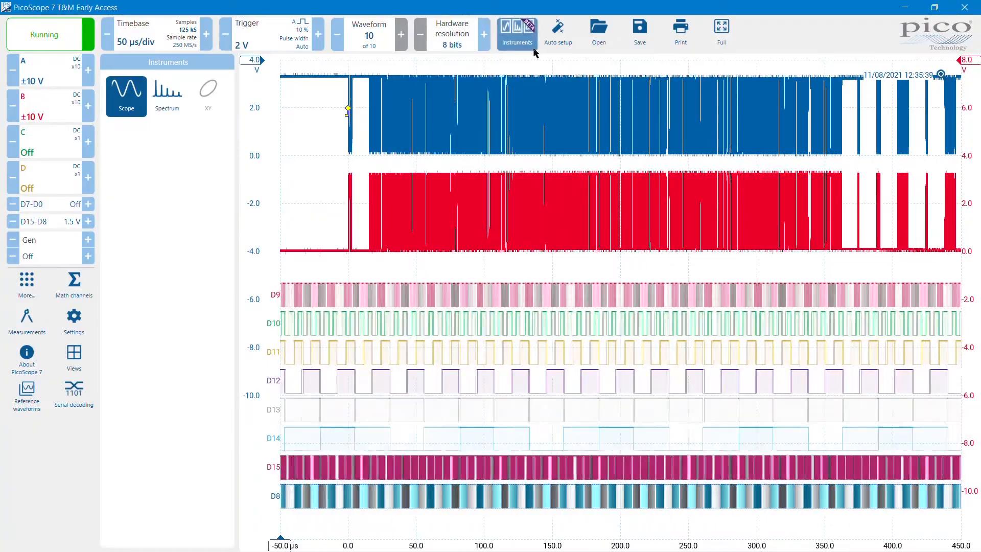
{"action": "left_click", "coordinate": [269, 93]}
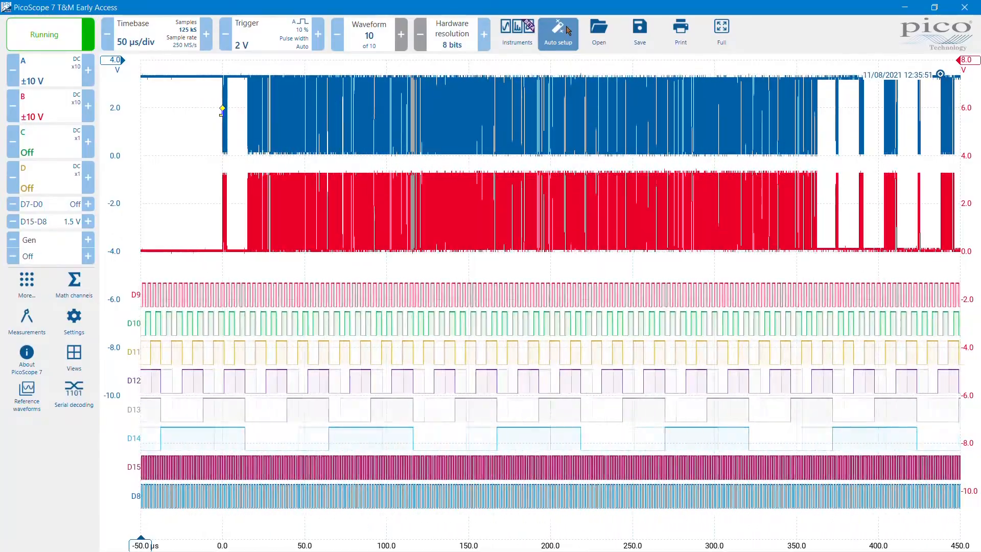
{"action": "left_click", "coordinate": [598, 31]}
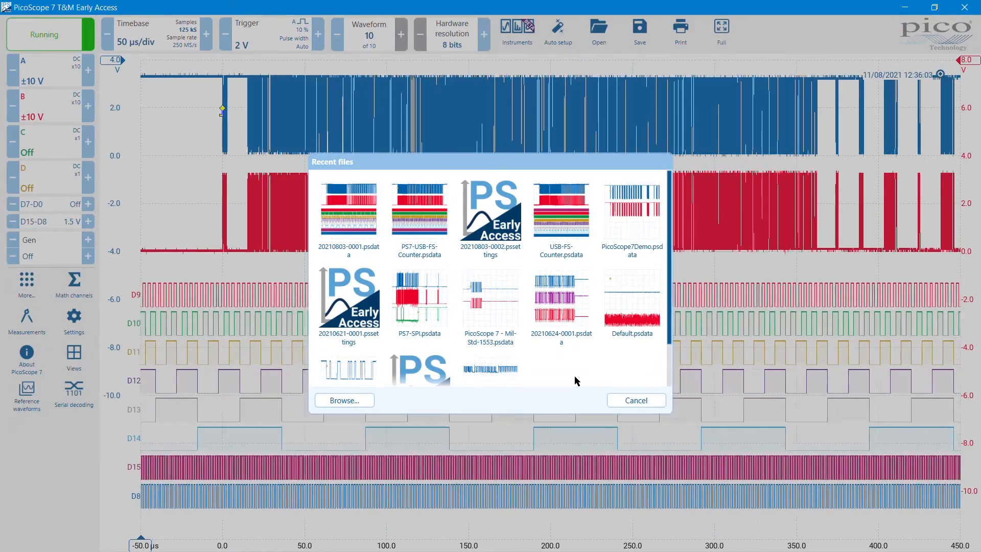
{"action": "left_click", "coordinate": [631, 403]}
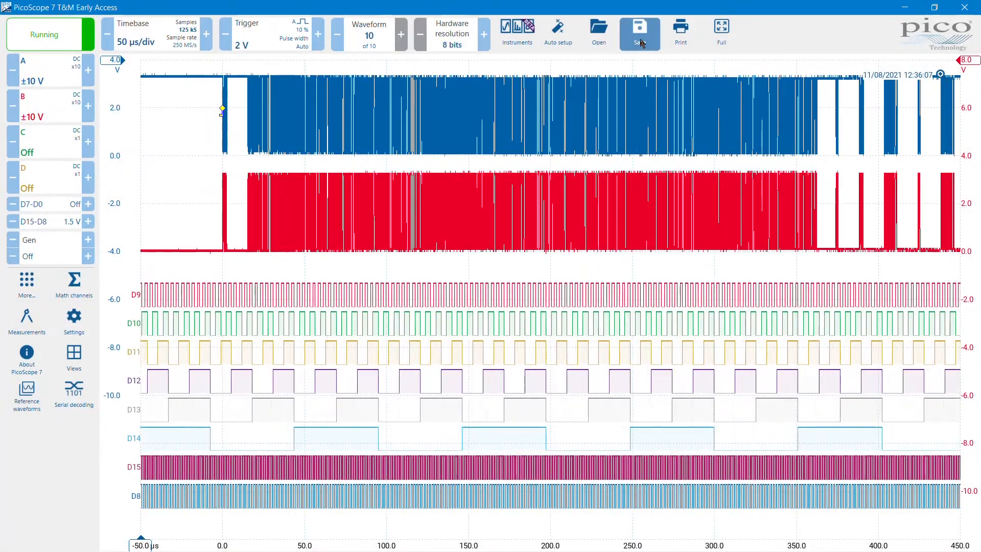
Examine the file types offered for saving the capture, and close the save options without saving.
{"action": "left_click", "coordinate": [640, 40]}
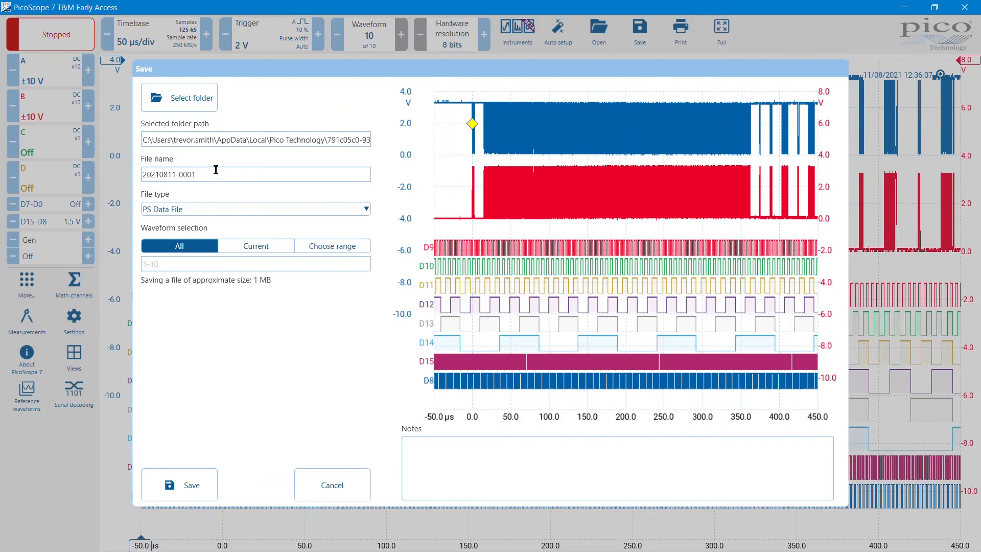
{"action": "left_click", "coordinate": [210, 212]}
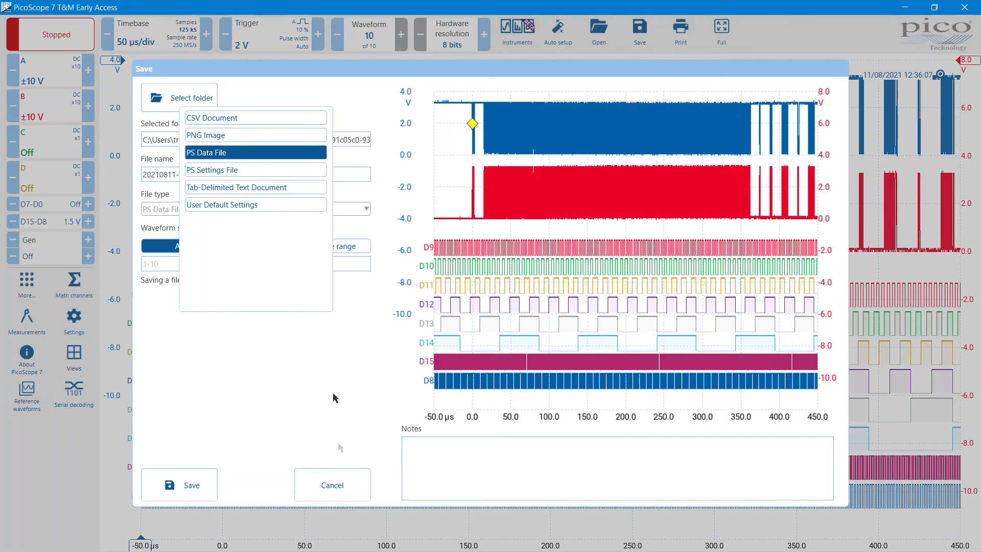
{"action": "left_click", "coordinate": [329, 488]}
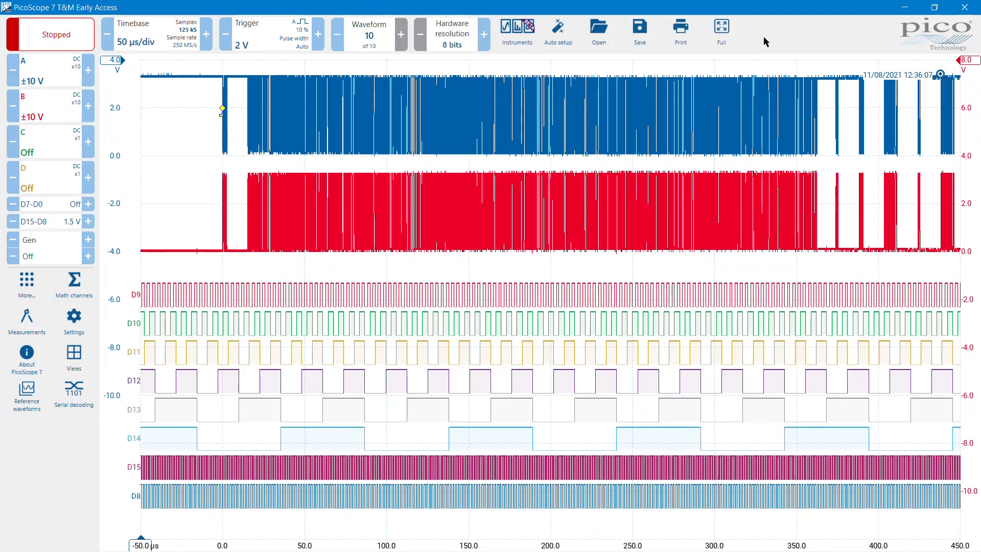
View the waveforms in full screen, exit that view and restart the capture.
{"action": "left_click", "coordinate": [721, 28]}
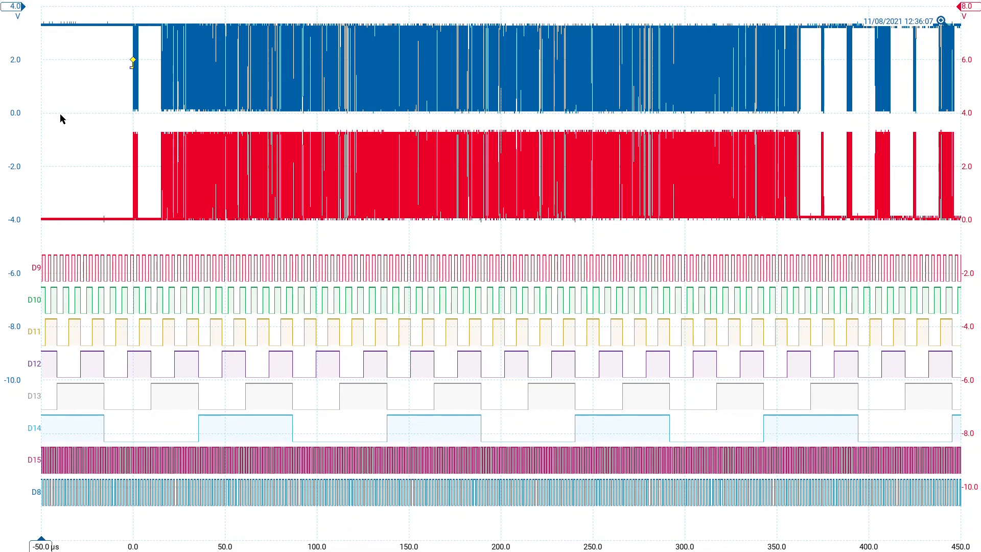
{"action": "key", "text": "Escape"}
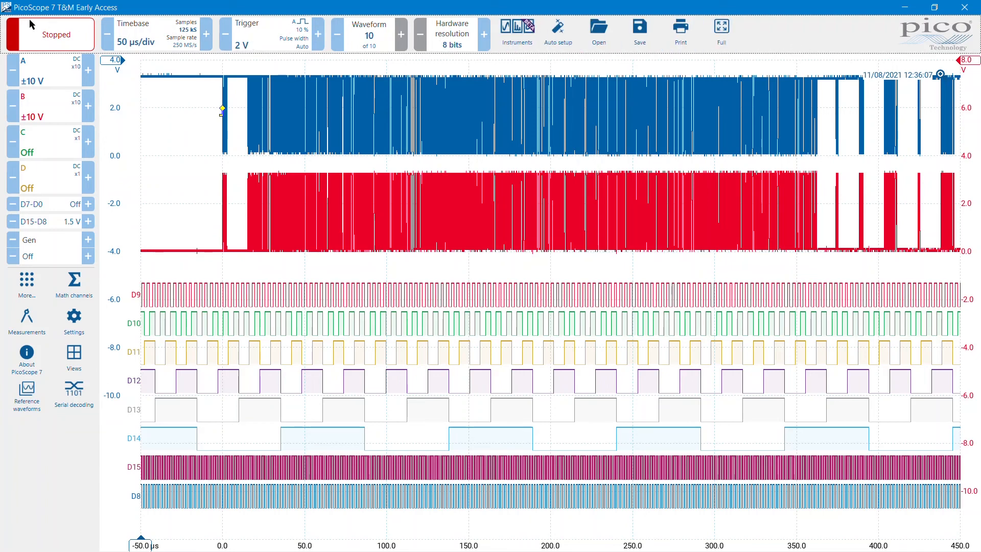
{"action": "left_click", "coordinate": [34, 36]}
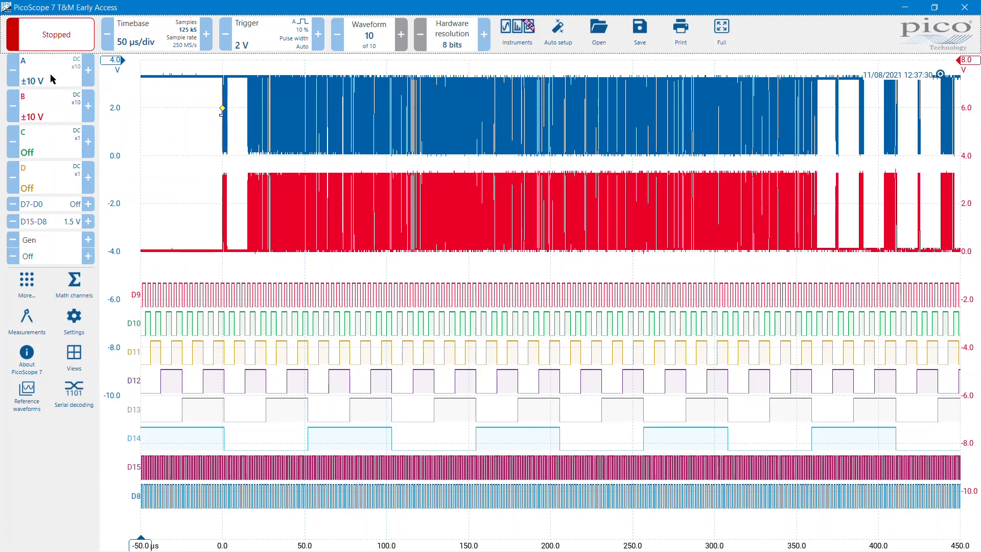
{"action": "left_click", "coordinate": [44, 34]}
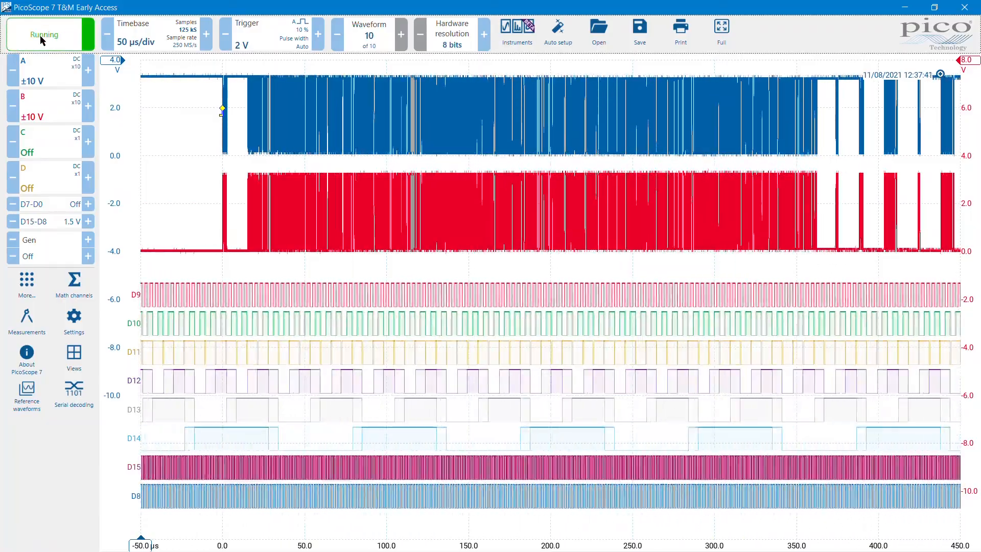
Set channel A's input range to ±5 V and ±20 V in turn, and return it to ±10 V.
{"action": "left_click", "coordinate": [11, 75]}
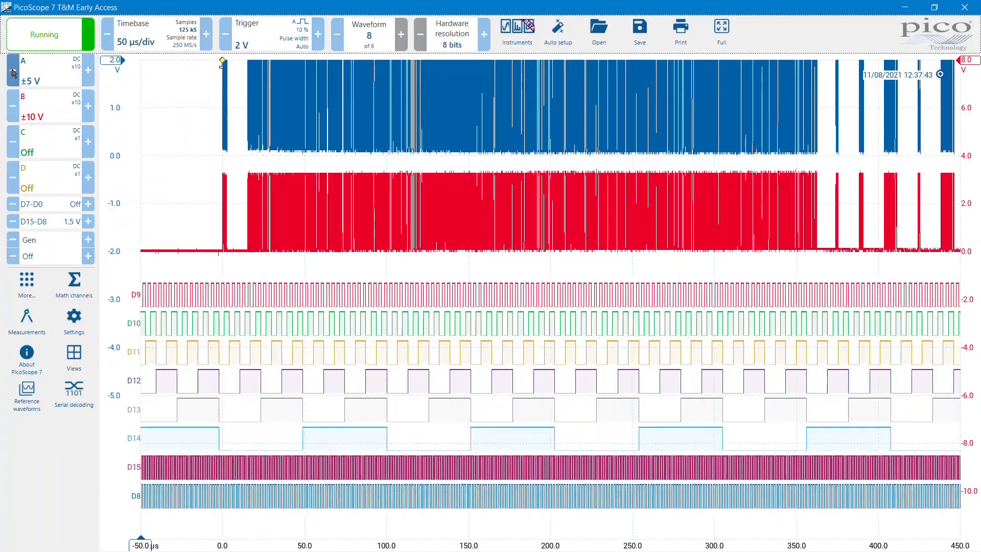
{"action": "left_click", "coordinate": [88, 76]}
{"action": "left_click", "coordinate": [88, 76]}
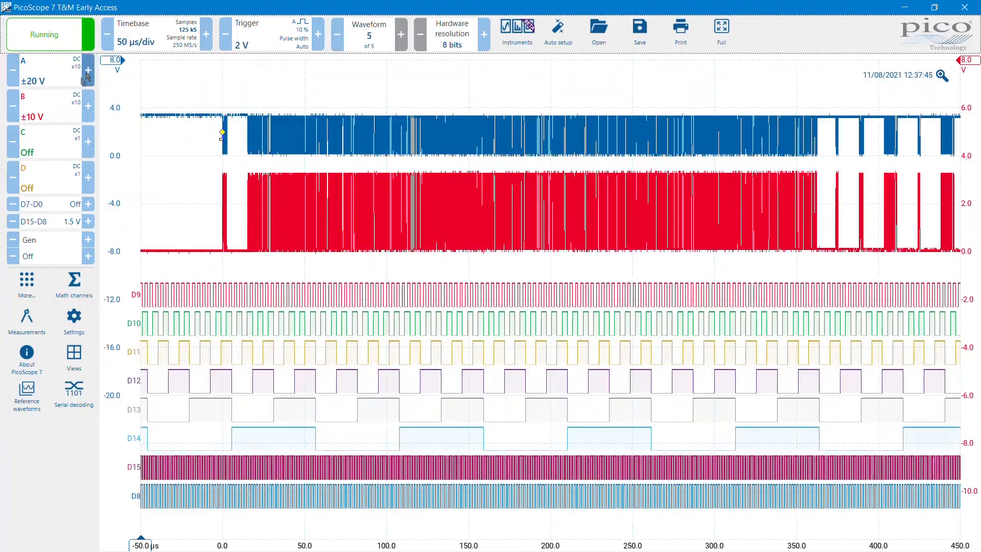
{"action": "left_click", "coordinate": [12, 70]}
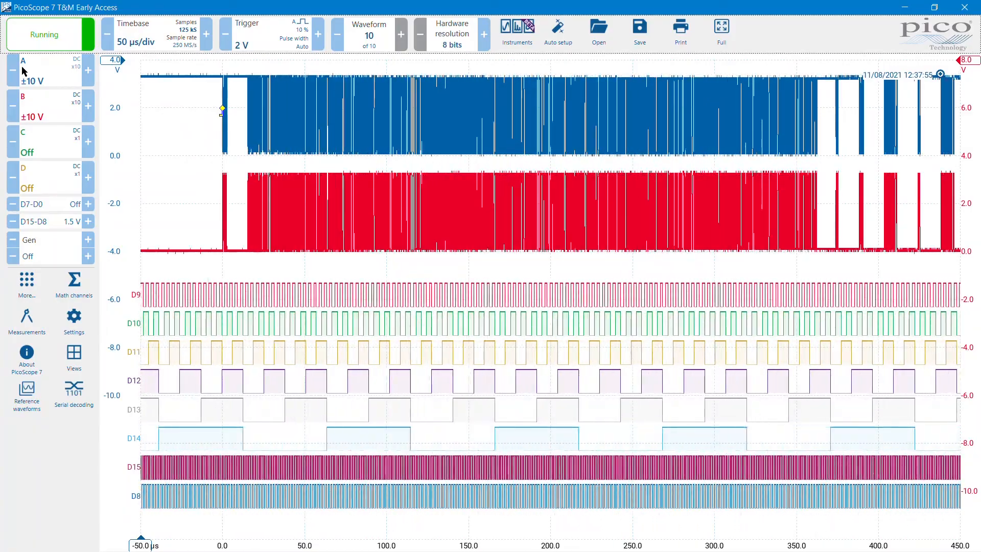
Review channel A's vertical options, including range, coupling, bandwidth limit, invert and DC offset.
{"action": "left_click", "coordinate": [55, 74]}
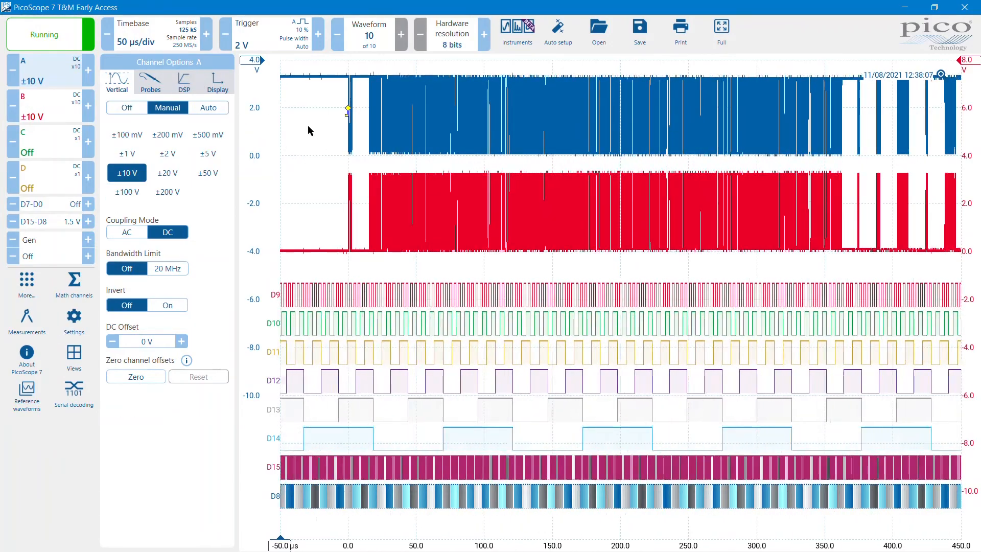
{"action": "left_click", "coordinate": [308, 126]}
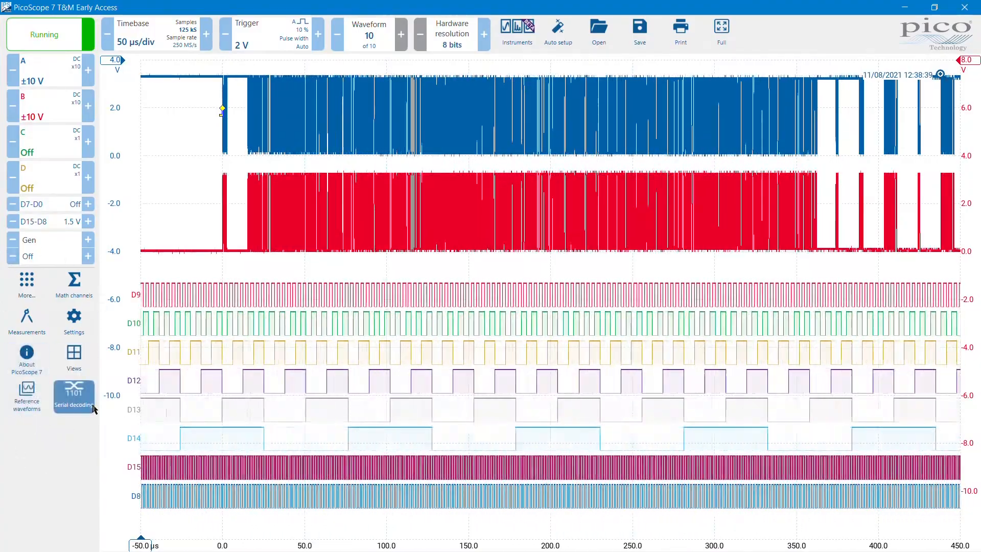
Mark the Send feedback tool as a favourite so it is pinned among the quick-access tools.
{"action": "left_click", "coordinate": [27, 287]}
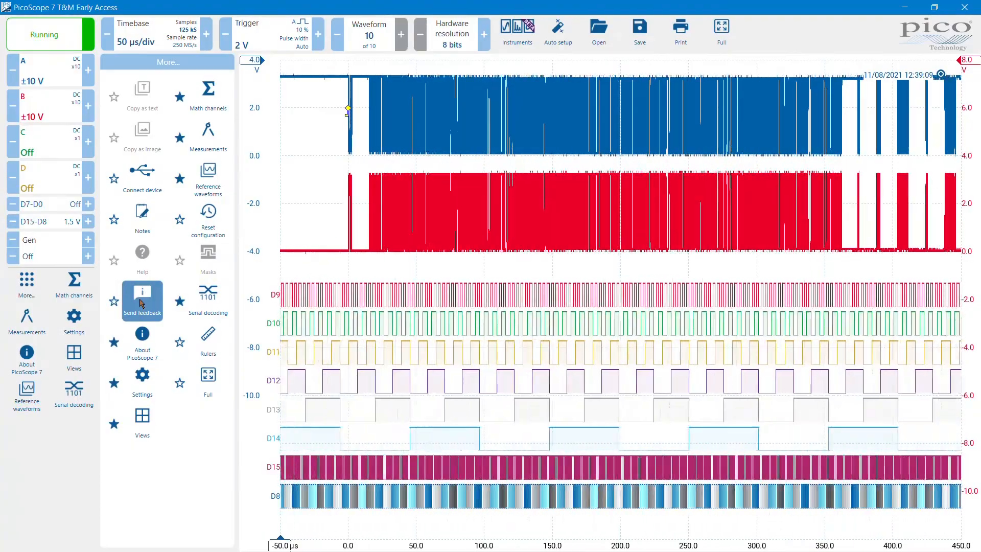
{"action": "left_click", "coordinate": [114, 302]}
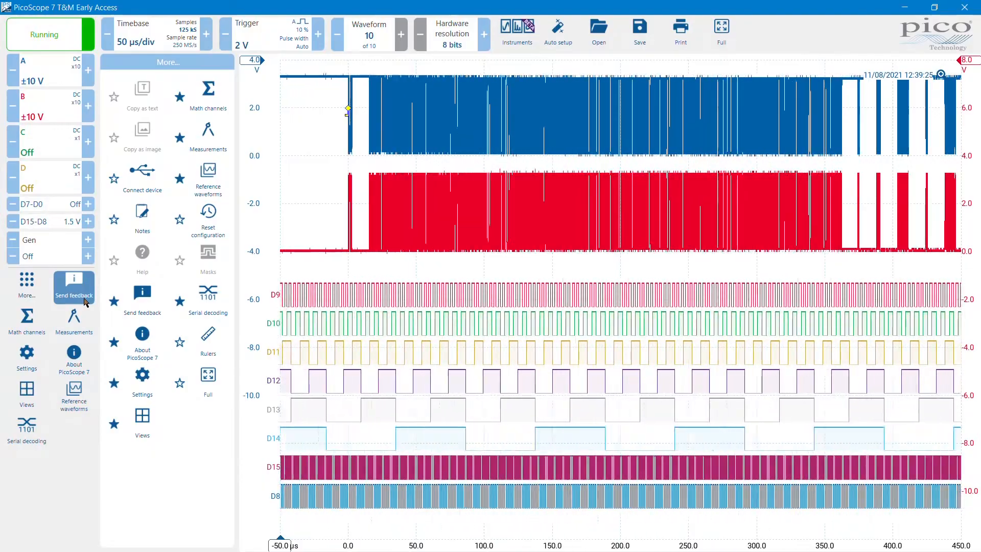
Remove About PicoScope 7 and Serial decoding from the favourite tools and close the full tool list.
{"action": "left_click", "coordinate": [113, 343]}
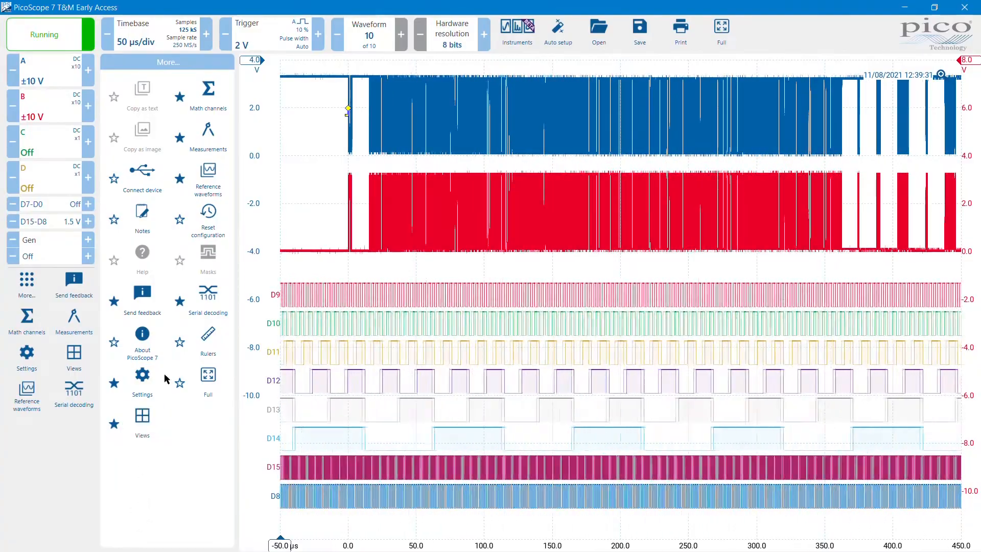
{"action": "left_click", "coordinate": [182, 311]}
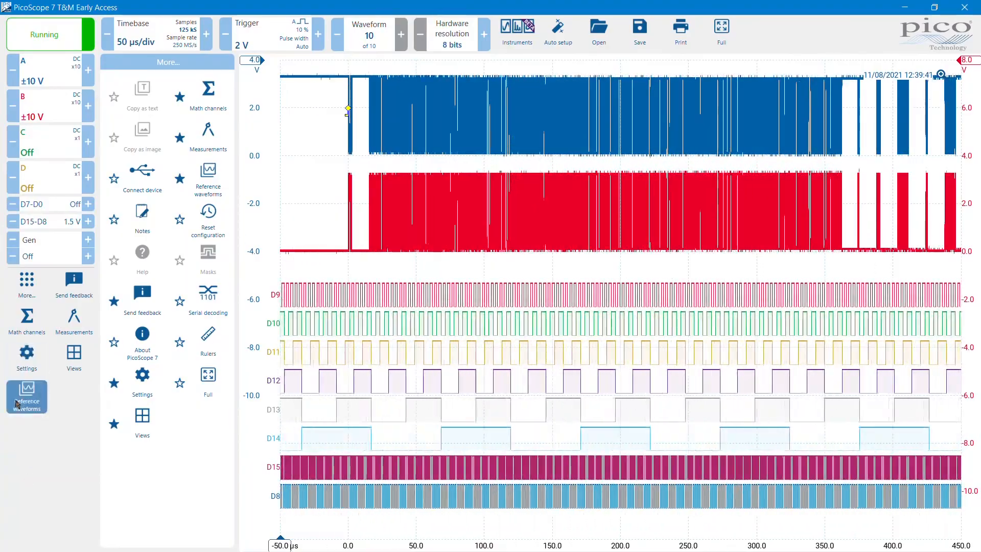
{"action": "left_click", "coordinate": [26, 290]}
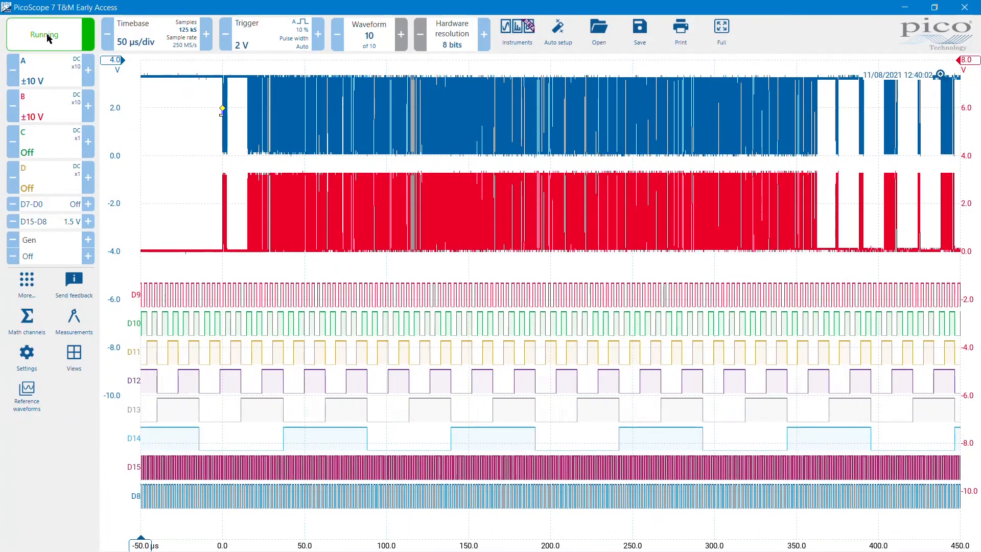
Stop the capture and open the Zoom overview for the waveforms.
{"action": "left_click", "coordinate": [45, 34]}
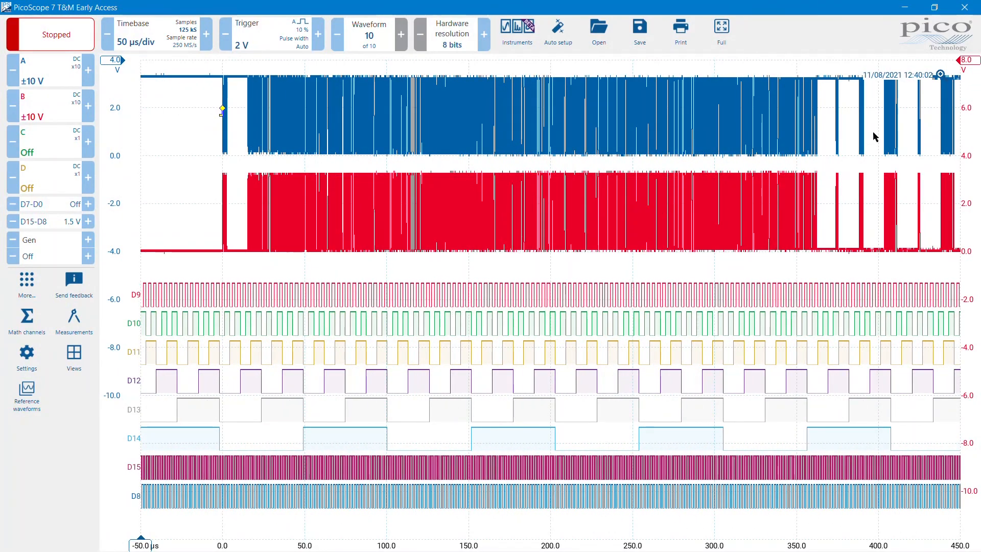
{"action": "left_click", "coordinate": [941, 75]}
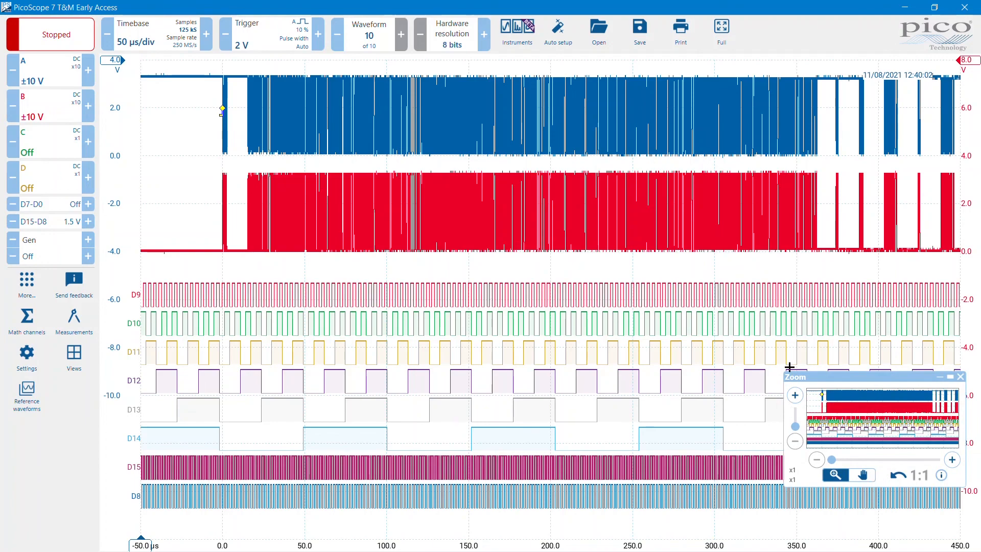
Zoom in horizontally on the waveforms to x128 around 147 µs and move the Zoom overview up over the channel A trace.
{"action": "left_click", "coordinate": [460, 212]}
{"action": "left_click", "coordinate": [461, 212]}
{"action": "left_click", "coordinate": [470, 215]}
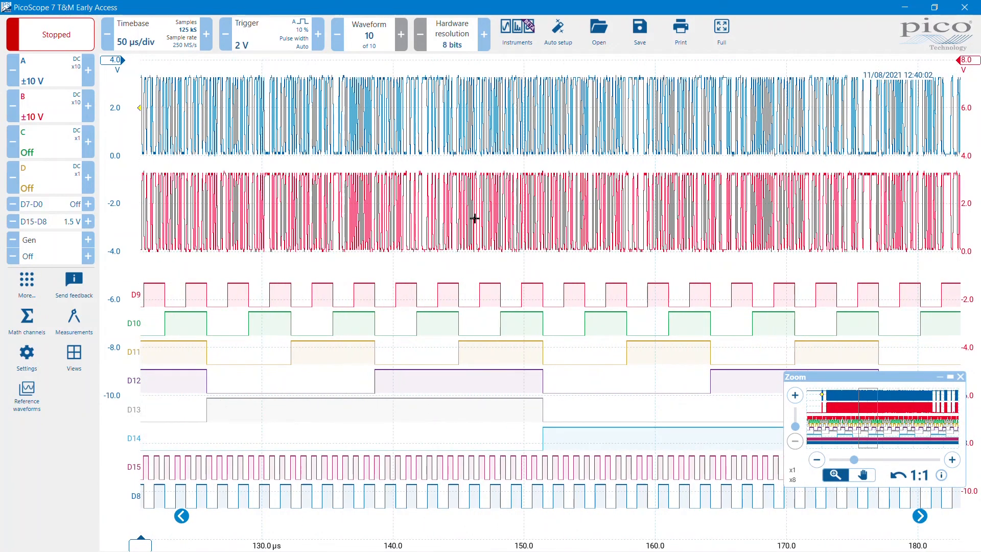
{"action": "left_click", "coordinate": [476, 216]}
{"action": "left_click", "coordinate": [478, 217]}
{"action": "left_click", "coordinate": [479, 217]}
{"action": "left_click", "coordinate": [479, 217]}
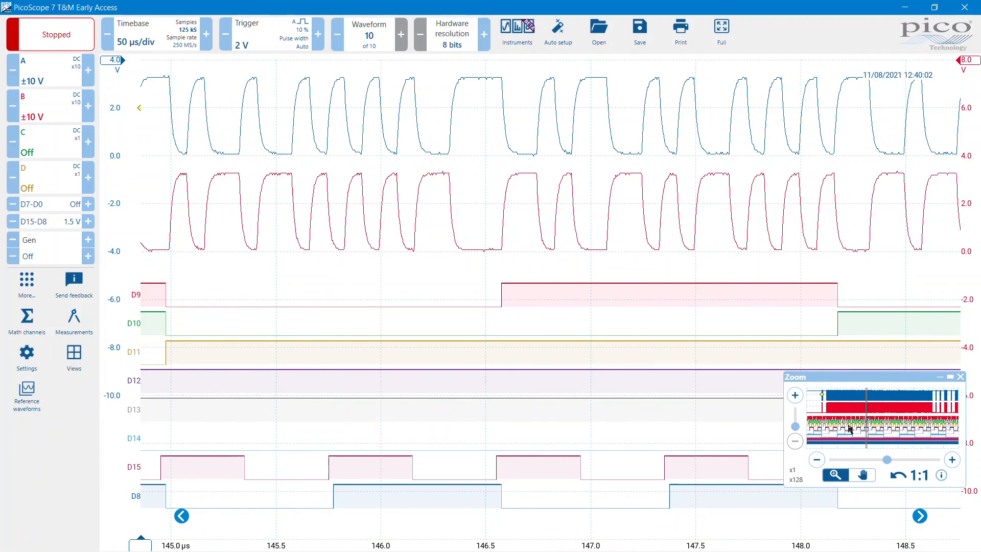
{"action": "left_click_drag", "start_coordinate": [853, 376], "coordinate": [828, 69]}
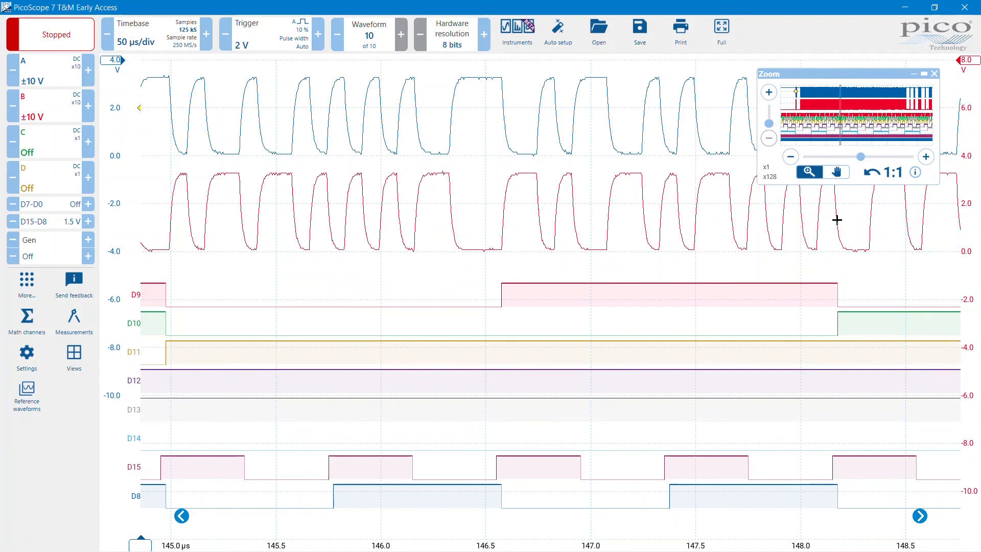